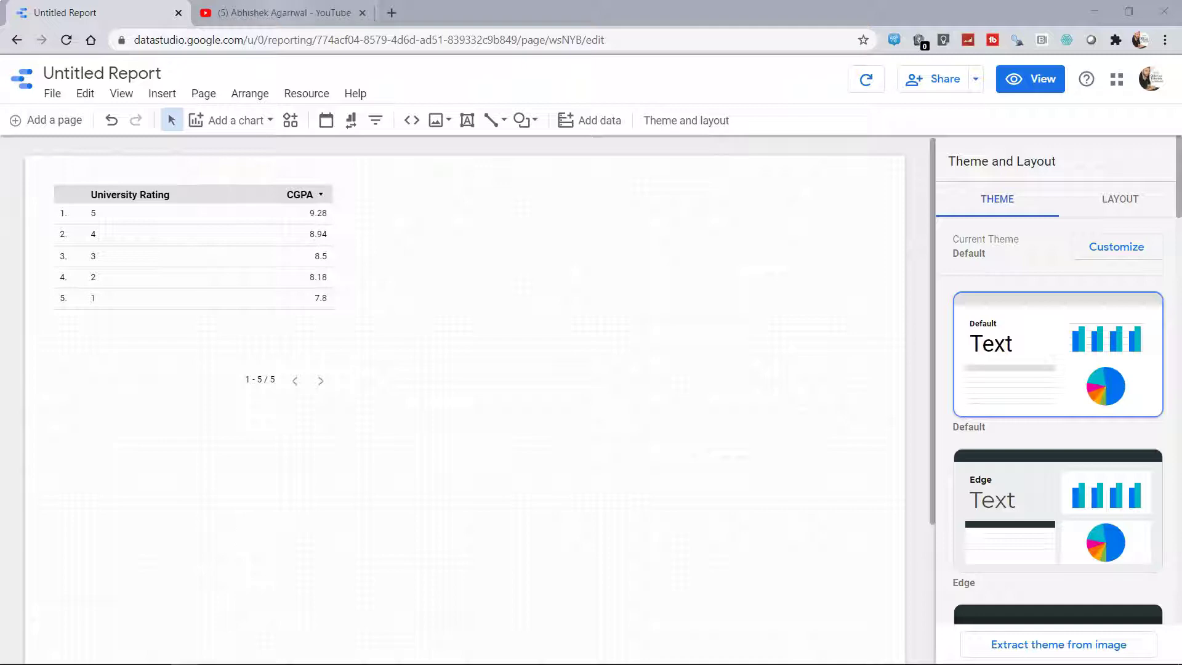
Step: Look up the channel statistics and channel ID on the YouTube channel page, returning to the report
left_click(280, 13)
scroll(438, 341, "down", 5)
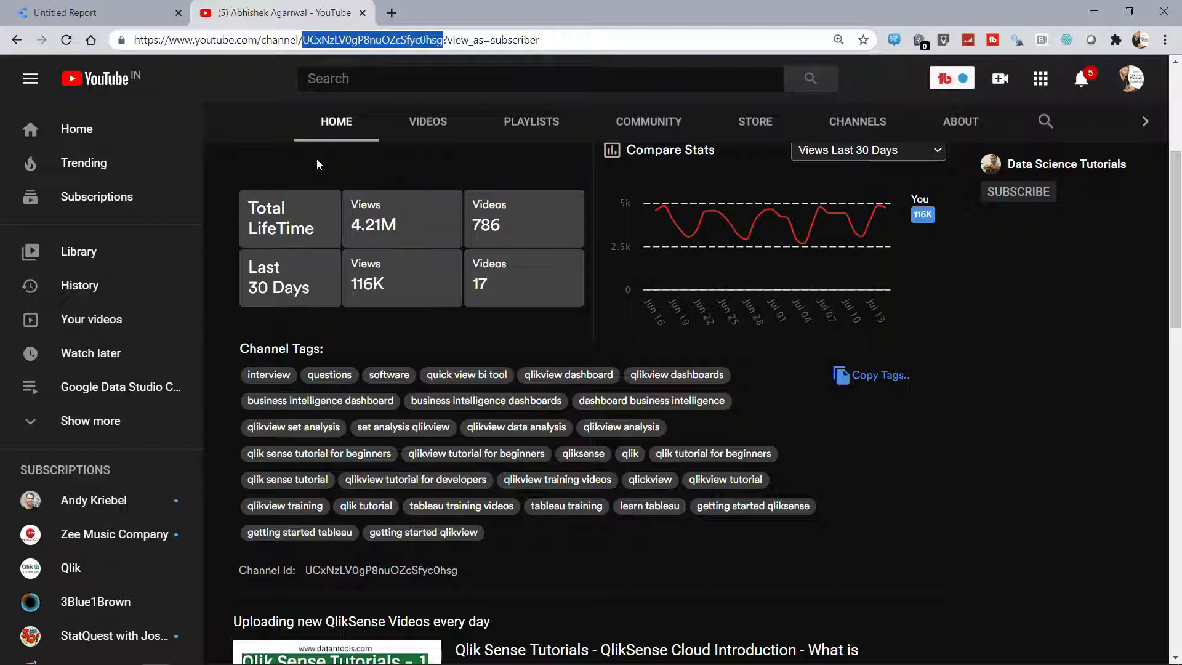
left_click(142, 15)
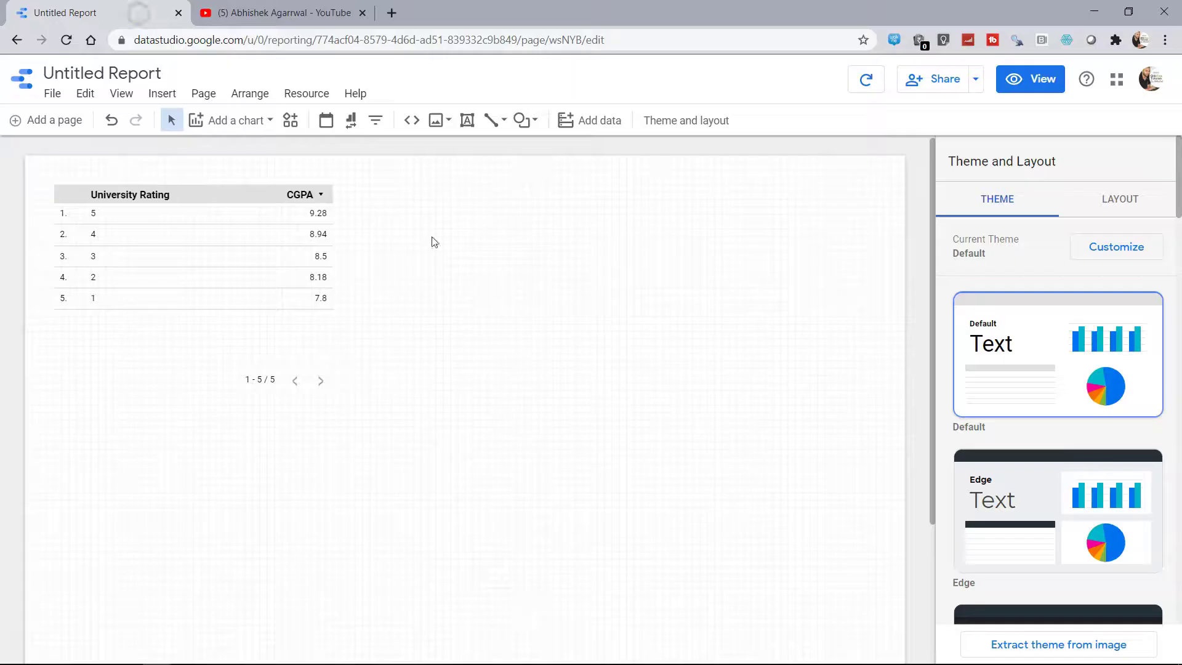
Step: Start adding data to the report with the YouTube Analytics connector
left_click(594, 123)
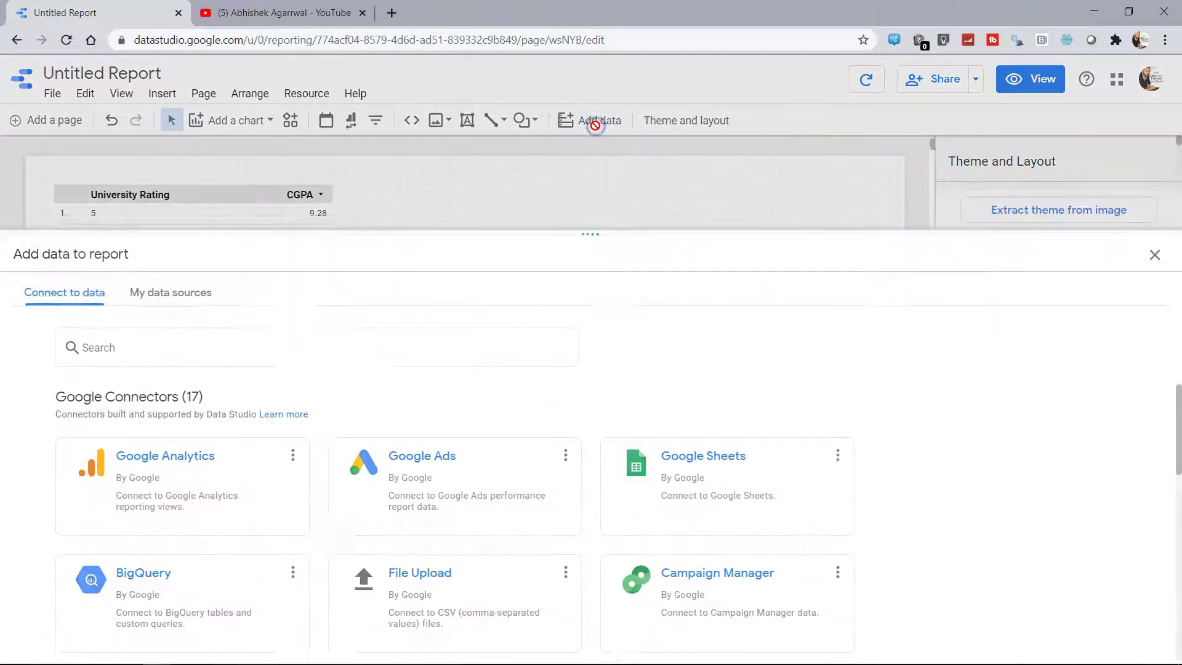
scroll(415, 377, "down", 8)
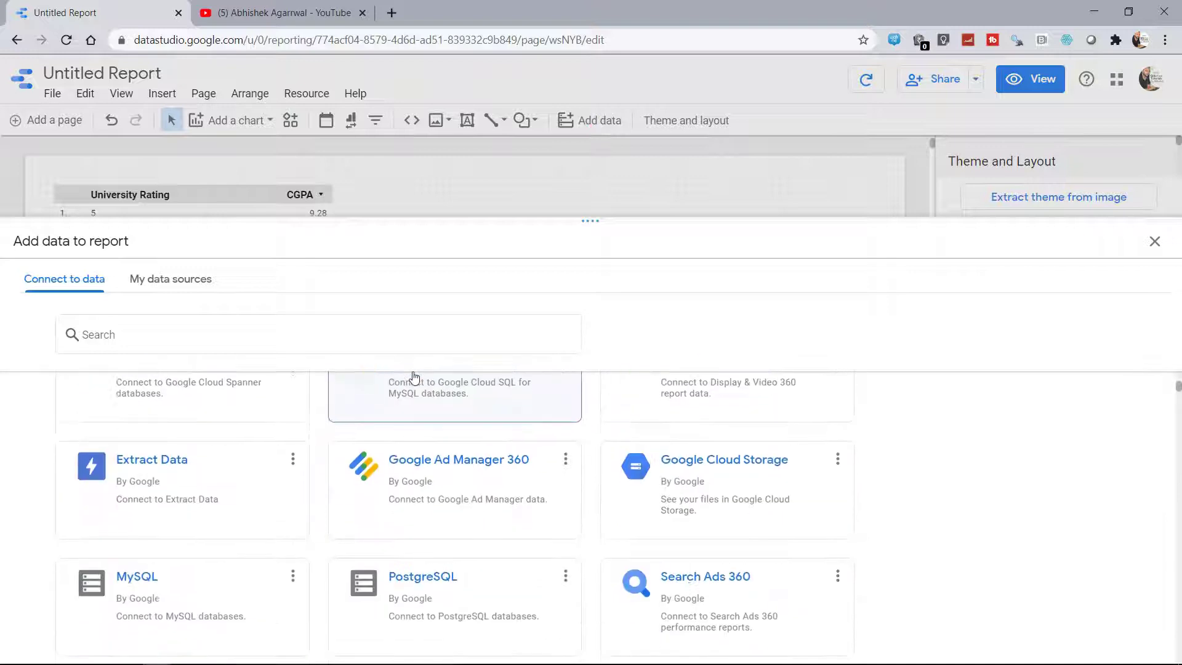
left_click(431, 527)
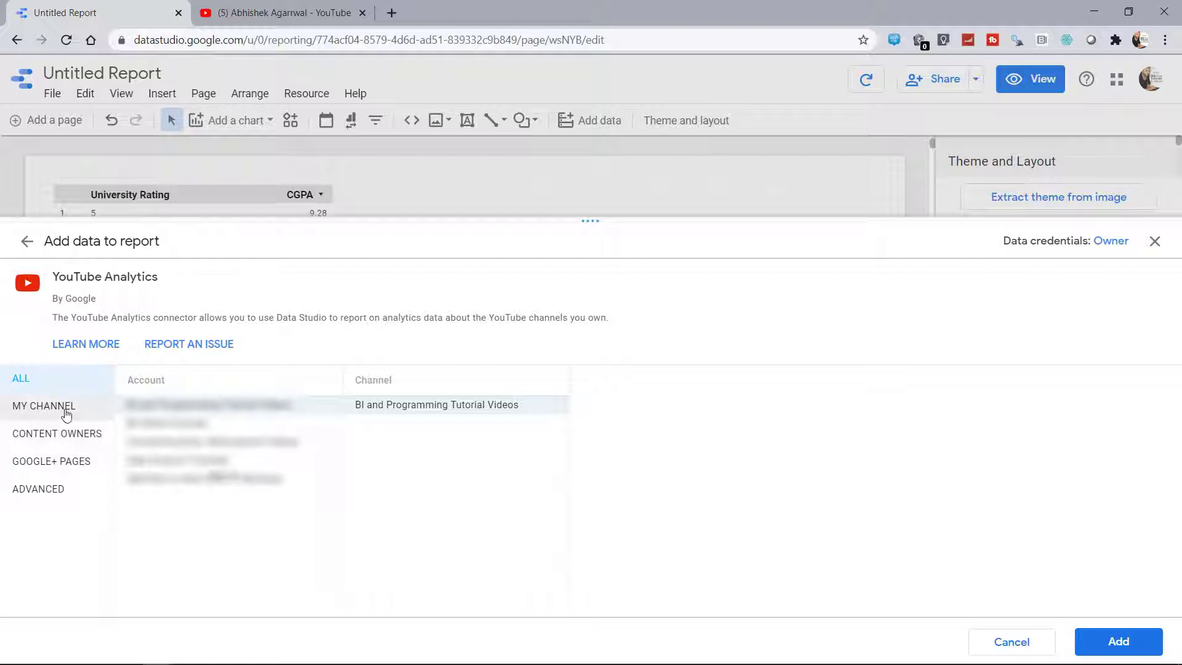
Step: Add the YouTube channel as a data source through the advanced Channel configuration, entering its channel ID
left_click(73, 435)
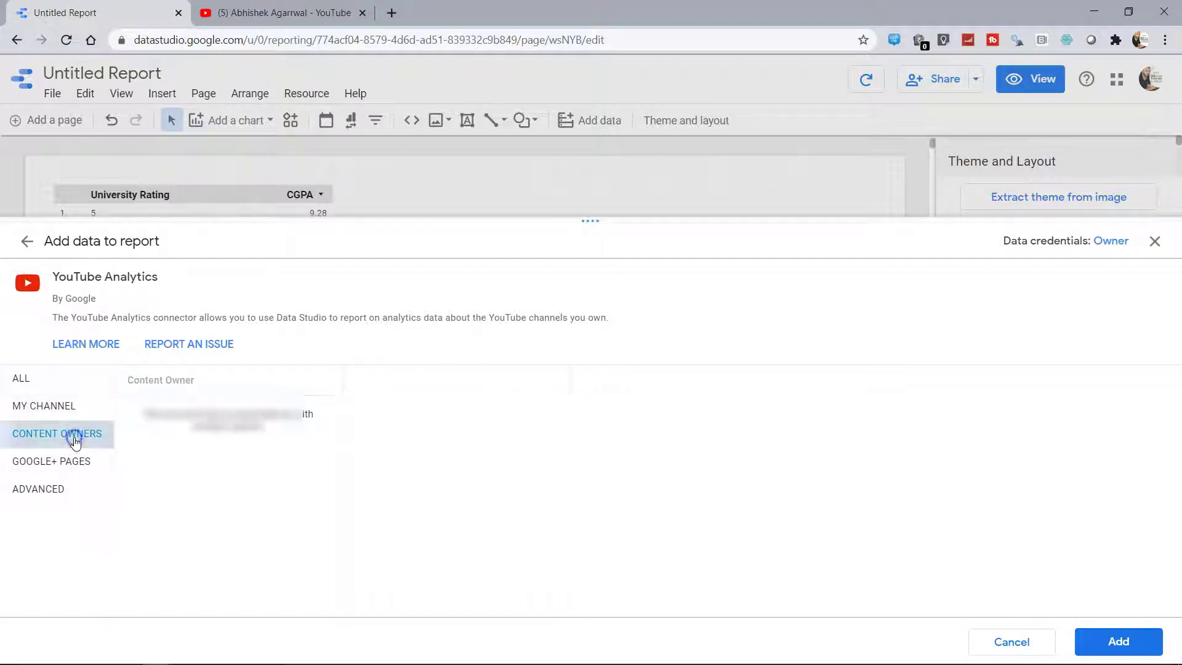
left_click(74, 419)
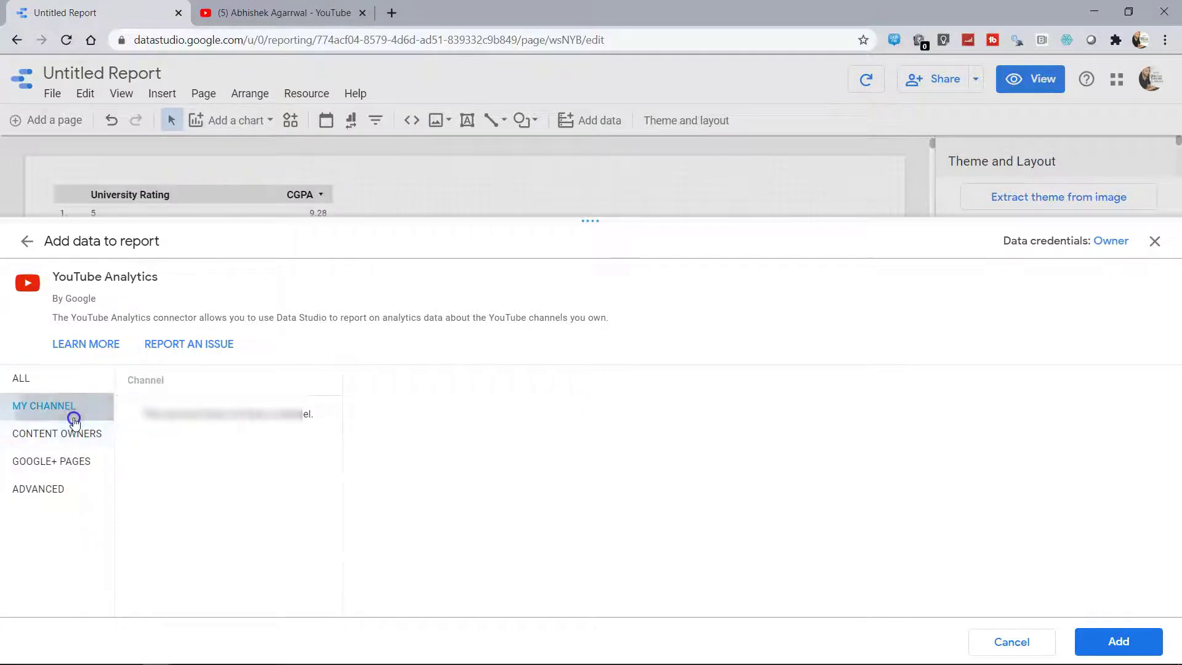
left_click(73, 465)
left_click(72, 495)
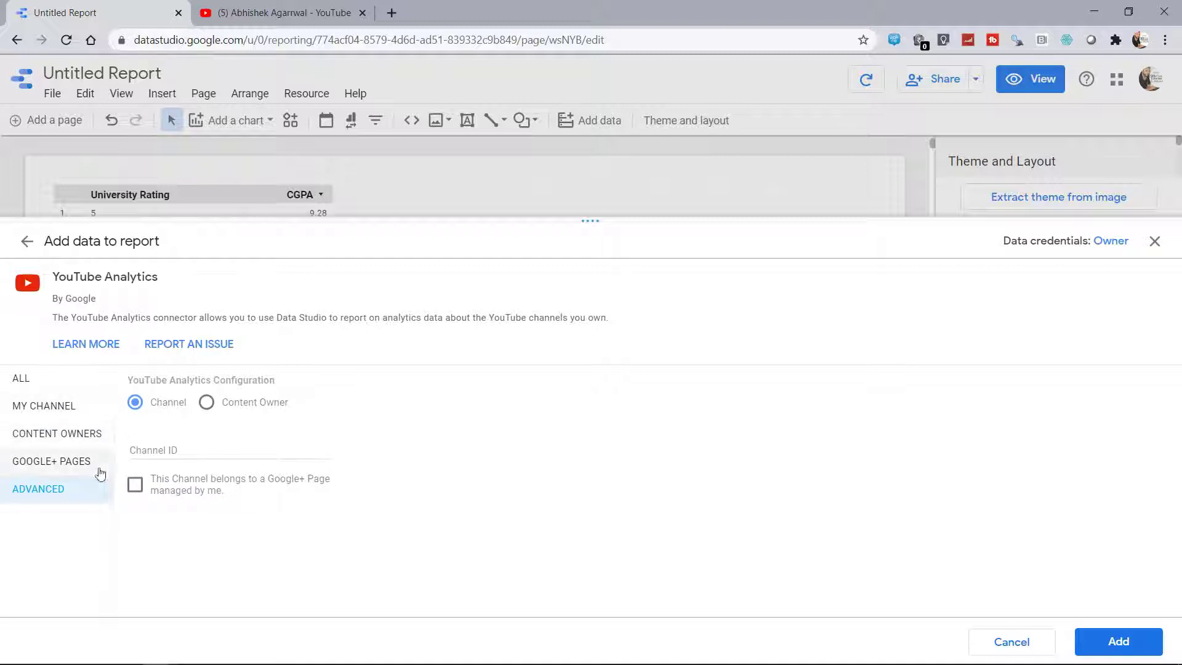
left_click(158, 454)
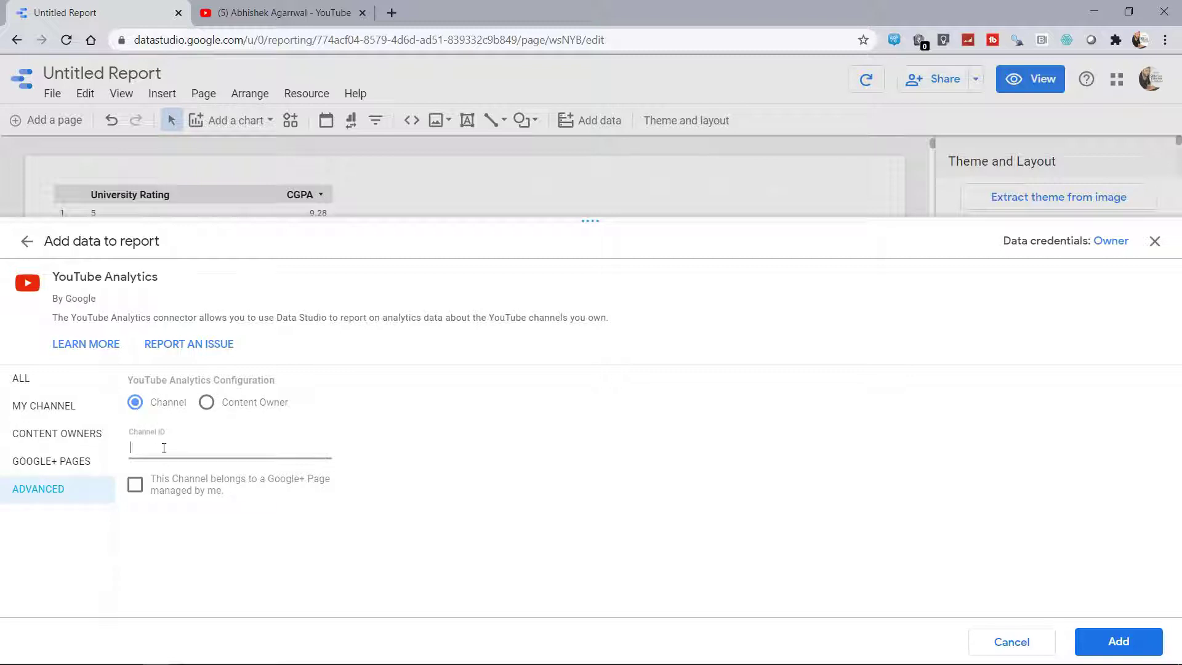
type("UCxNzlV0gP8nuOZcSfyc0hsg")
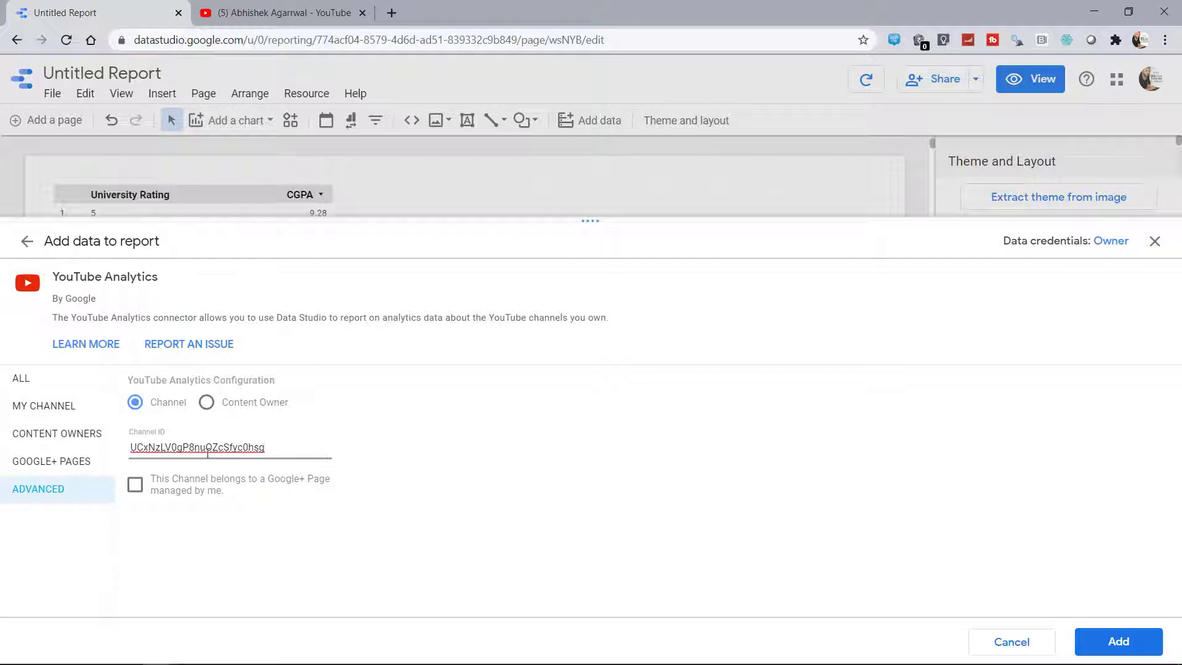
left_click(1116, 641)
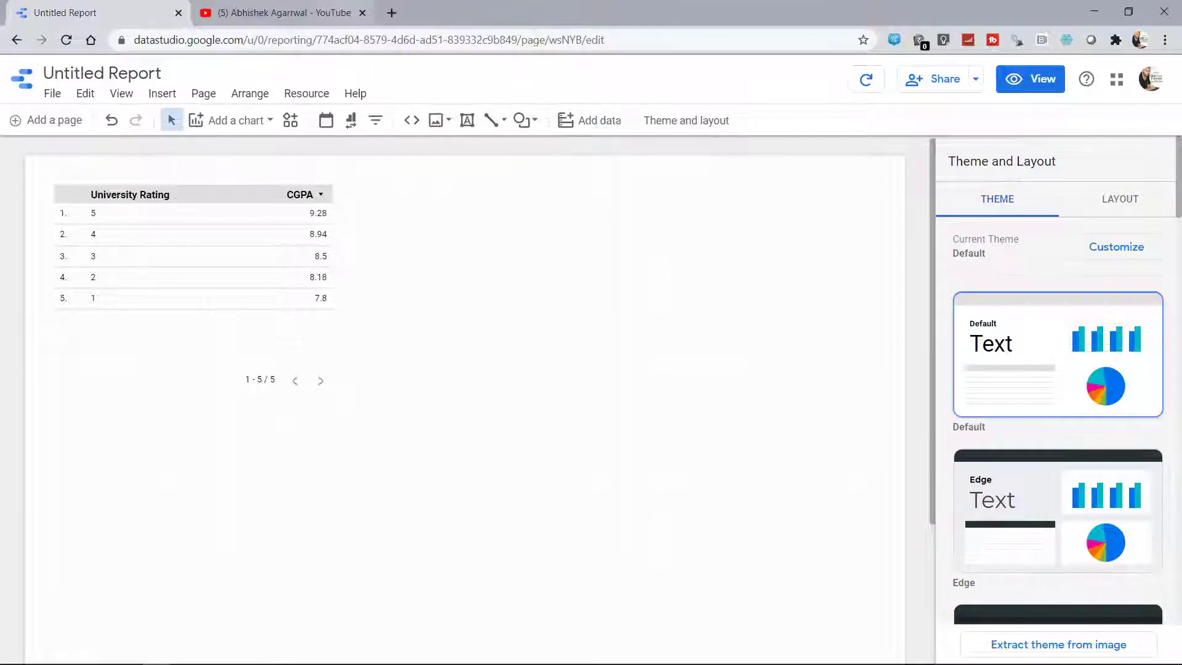
left_click(265, 13)
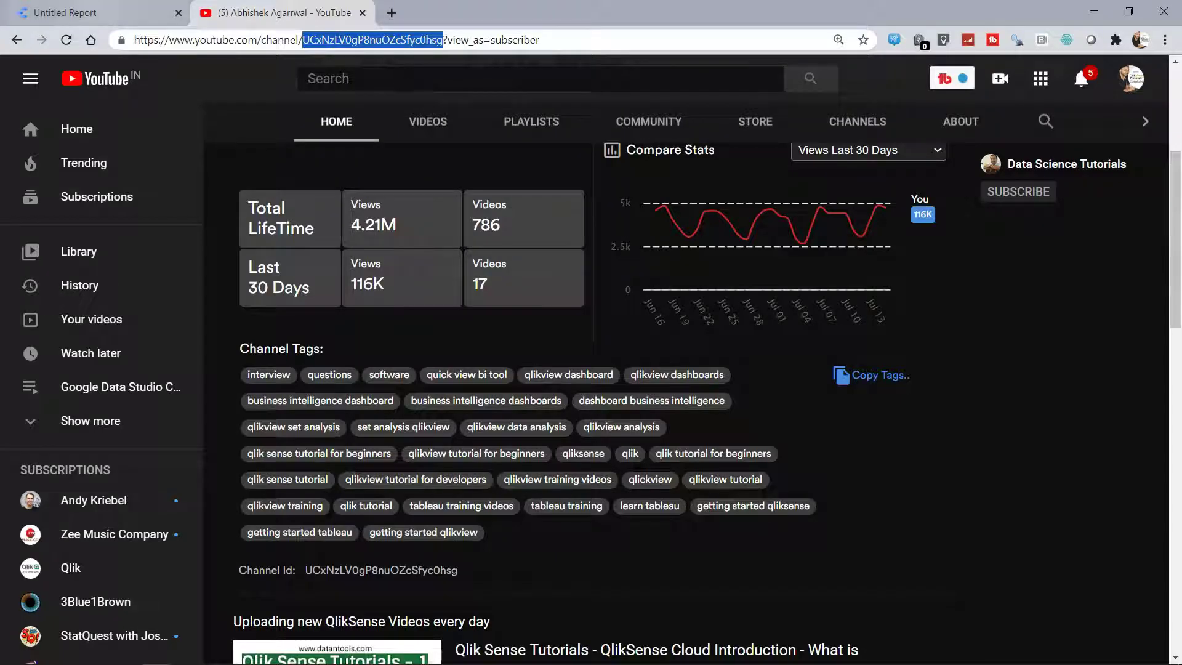
left_click(93, 11)
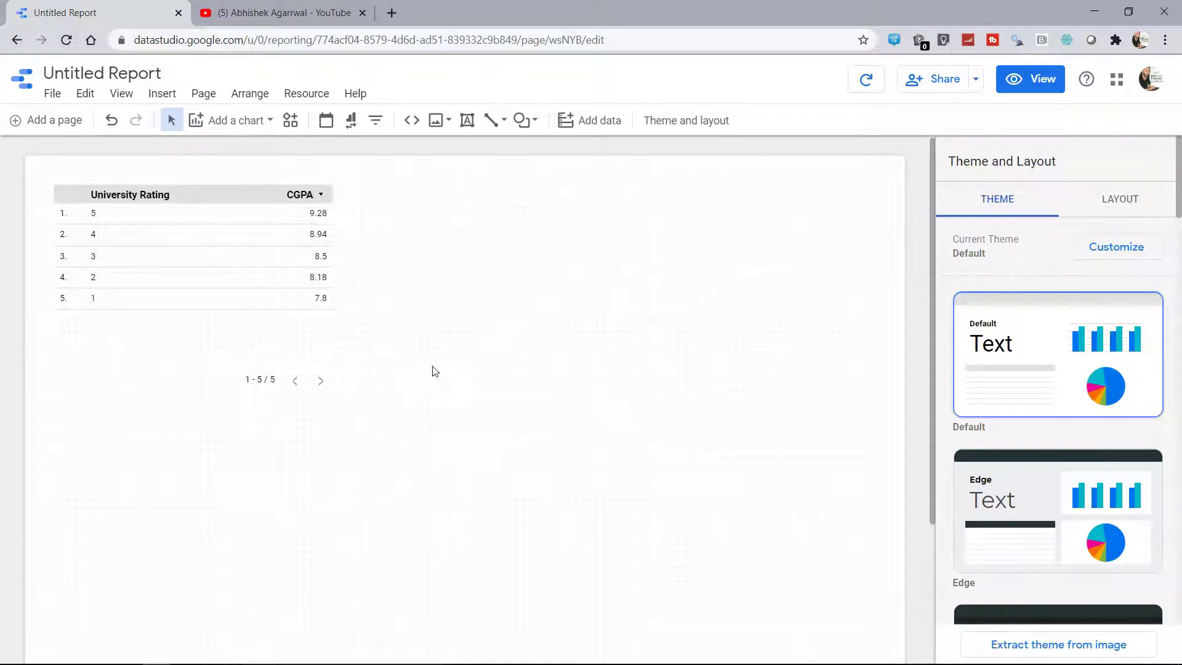
Step: Insert a plain table chart on the page to the right of the University Rating table
left_click(254, 121)
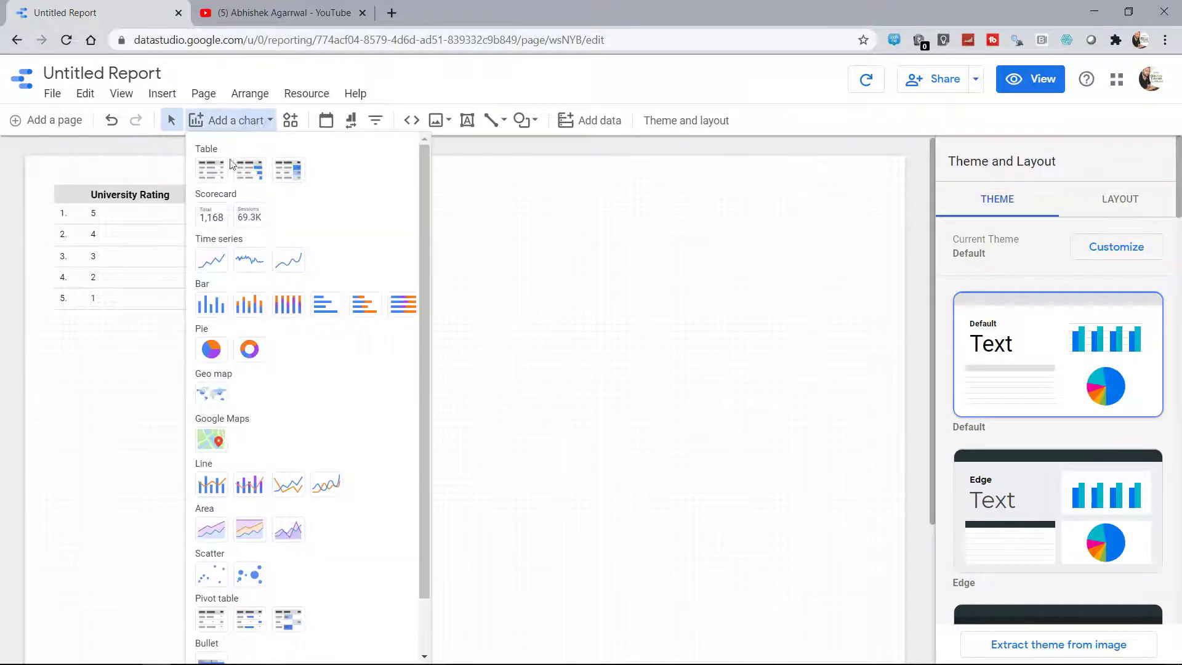
left_click(216, 178)
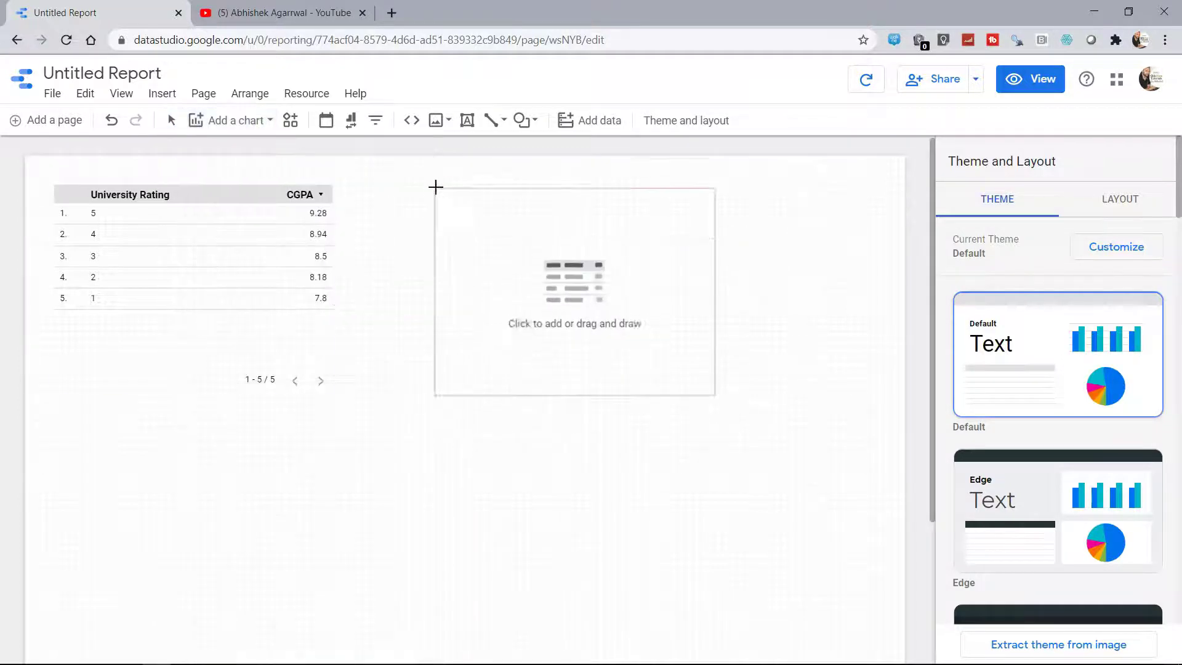
left_click(436, 185)
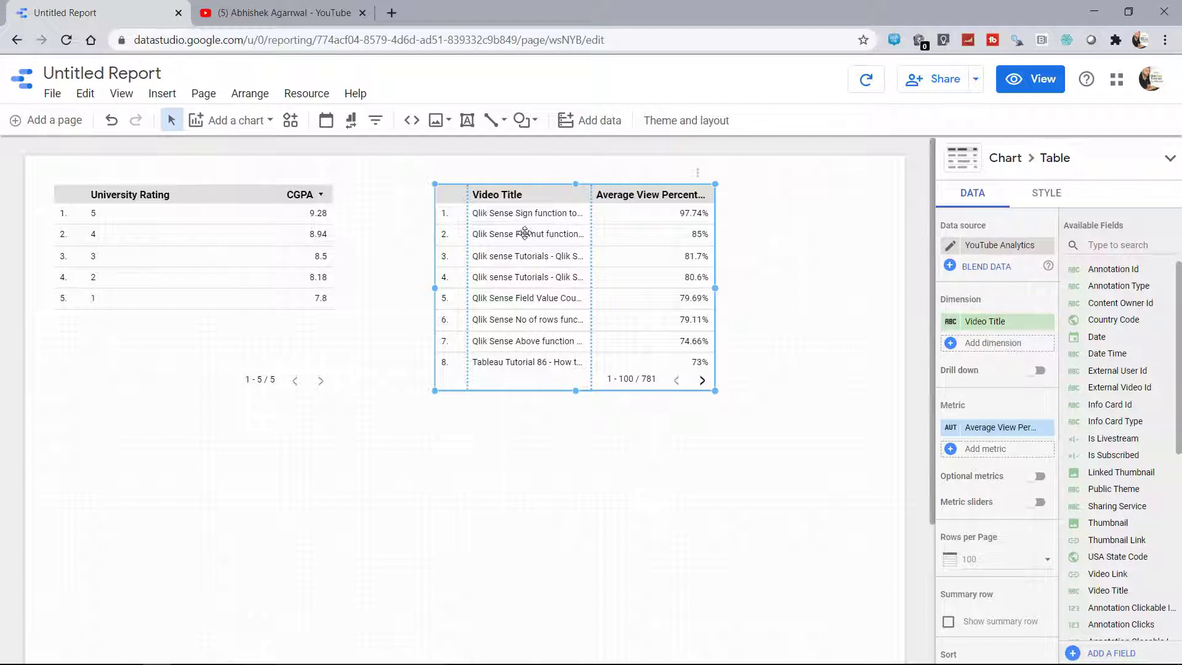
Step: Enlarge the video table downward and to the left, and widen its Video Title column
left_click_drag(577, 390, 590, 576)
left_click_drag(435, 383, 356, 382)
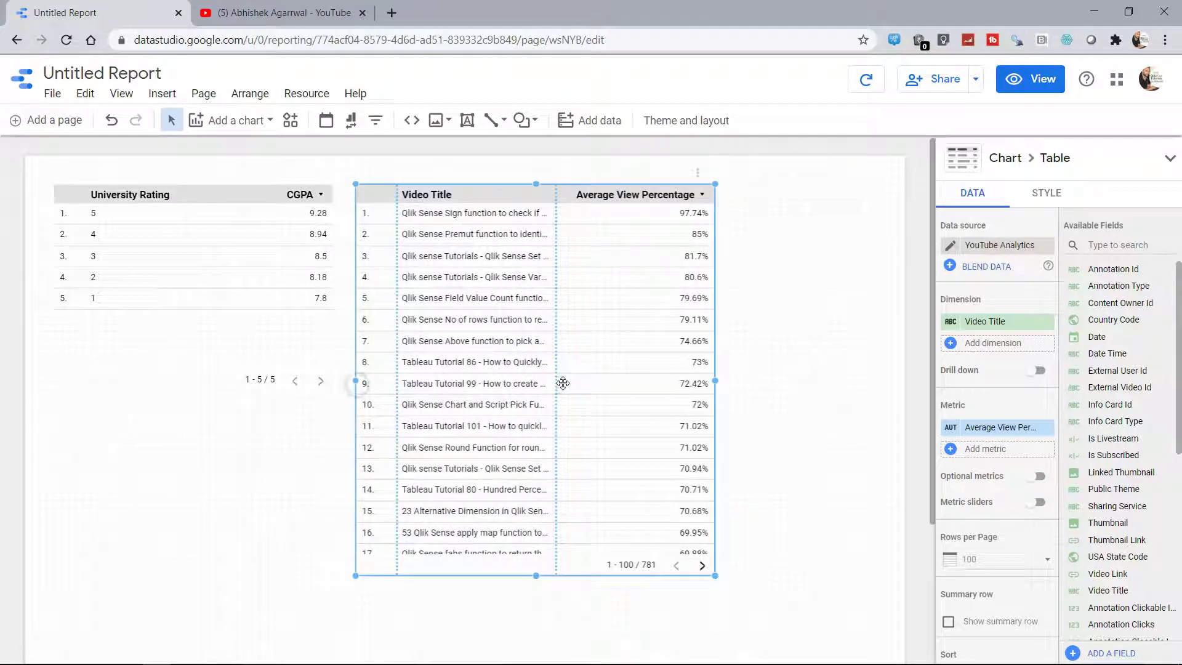
left_click_drag(554, 384, 633, 388)
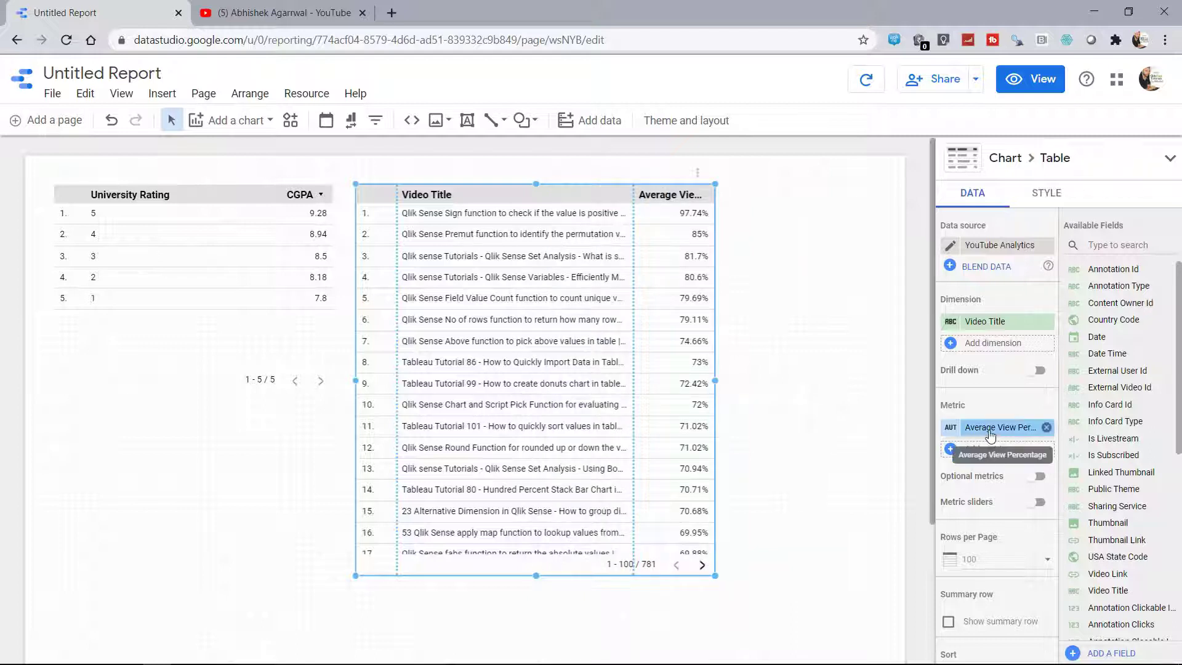
Step: Add Video Link as a second dimension and widen the table and its link column to fit the full URLs
scroll(684, 428, "down", 3)
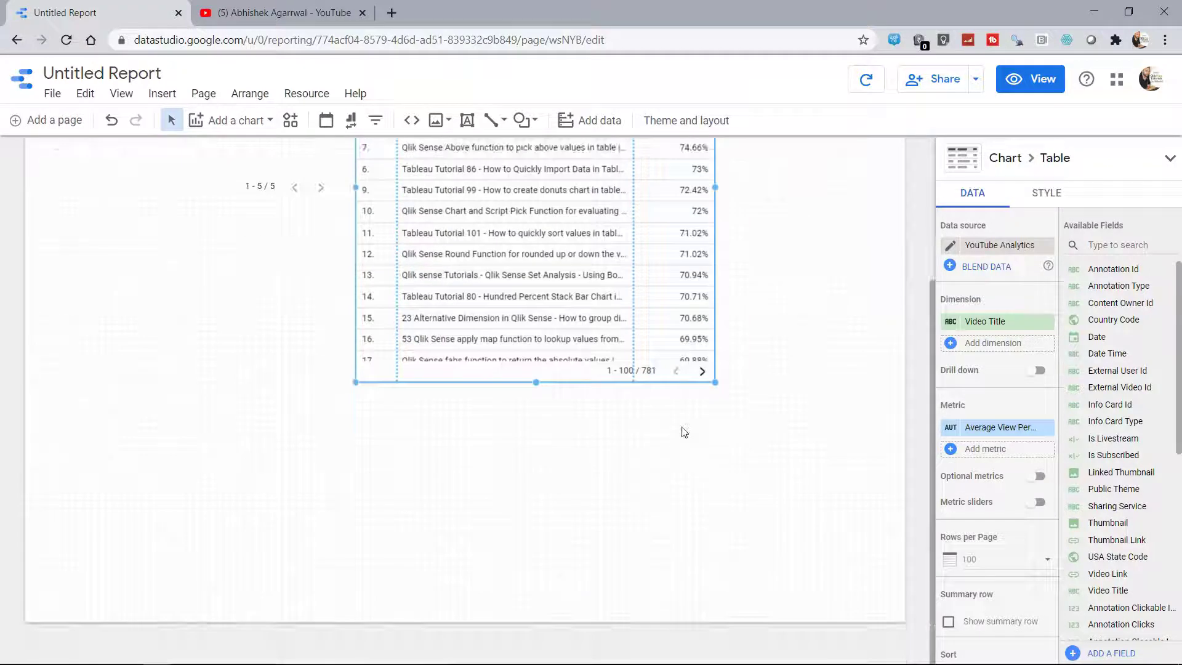
scroll(688, 501, "up", 3)
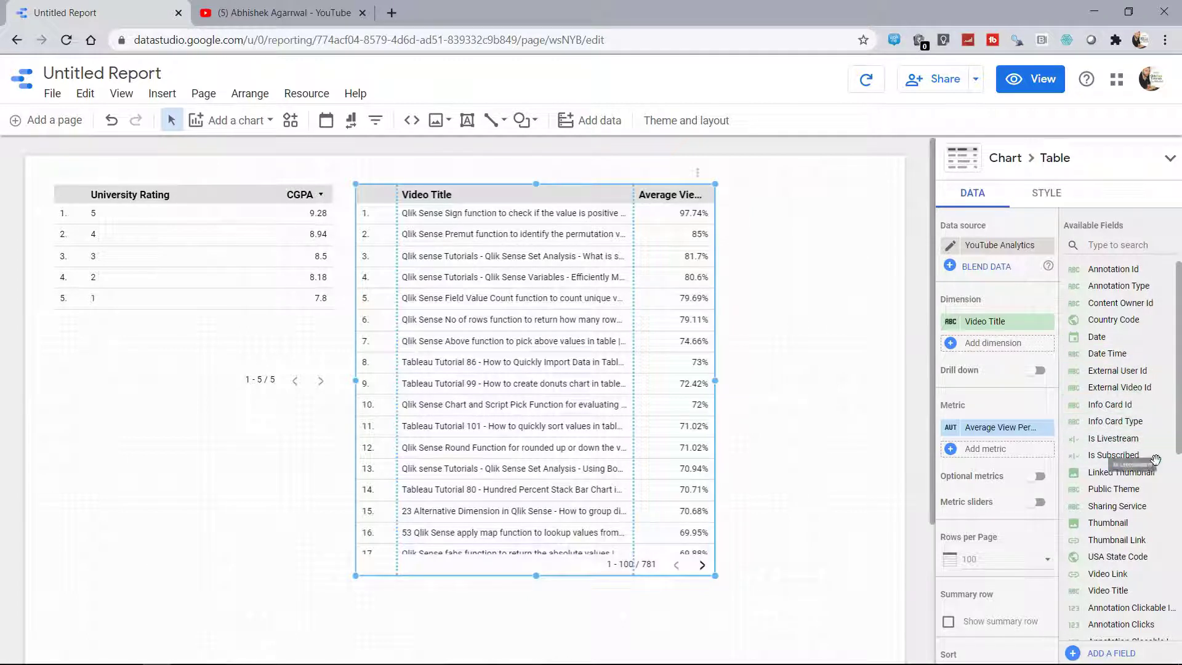
scroll(1150, 472, "down", 3)
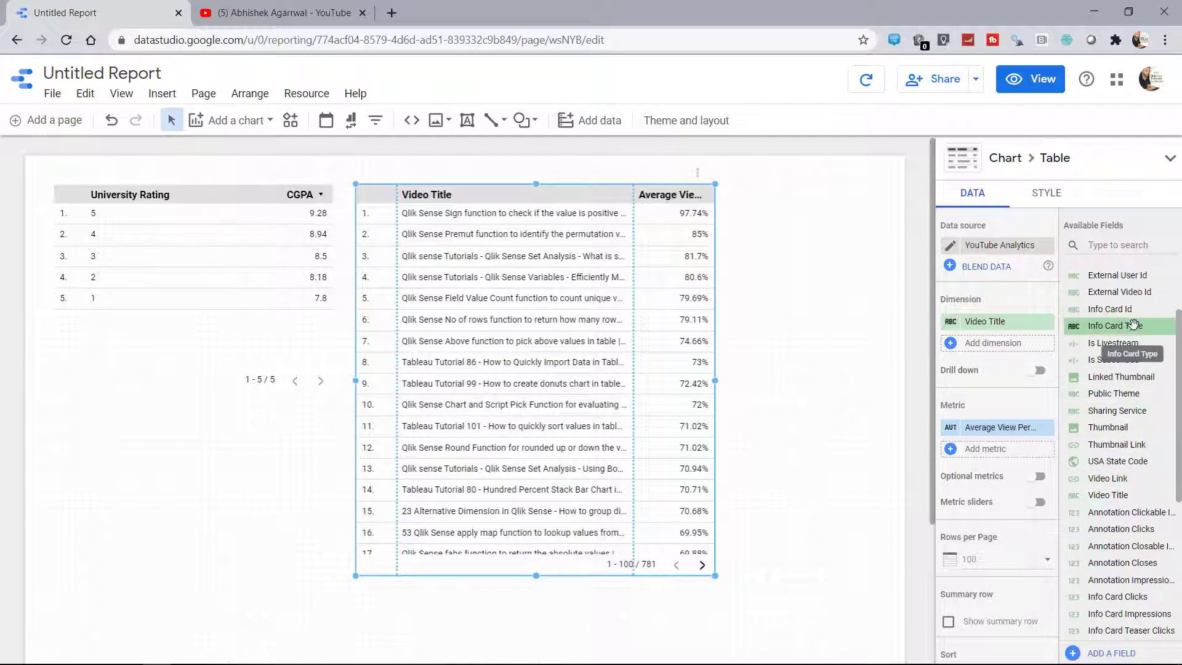
scroll(1140, 468, "down", 3)
scroll(1140, 468, "down", 2)
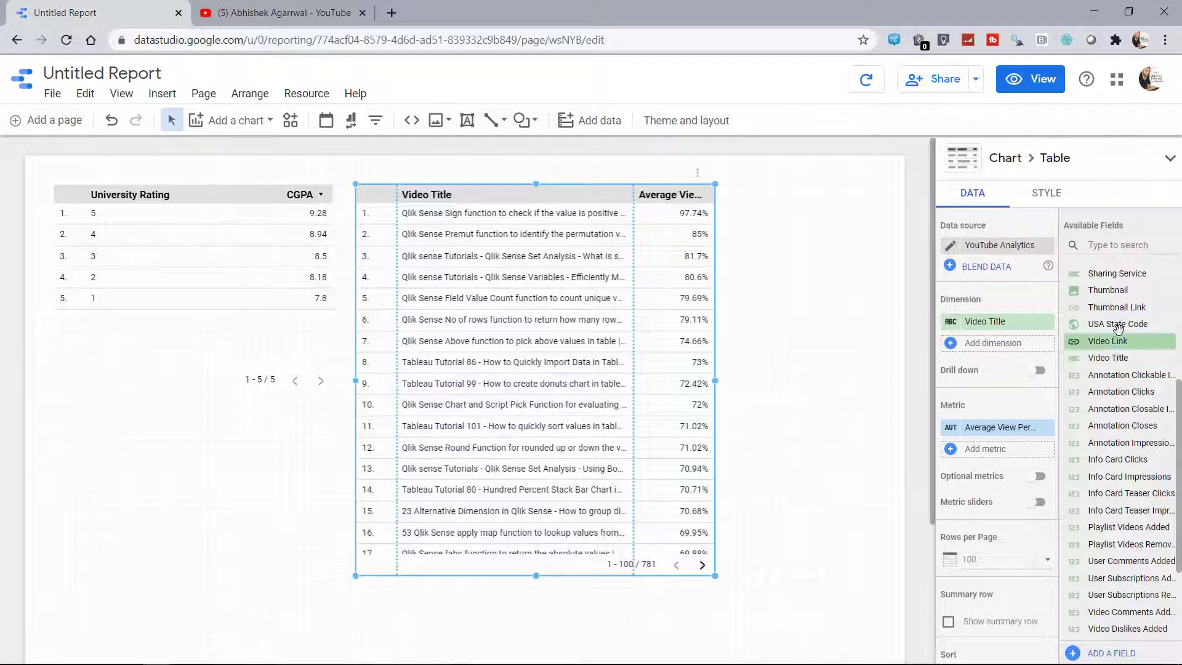
left_click_drag(1130, 343, 999, 347)
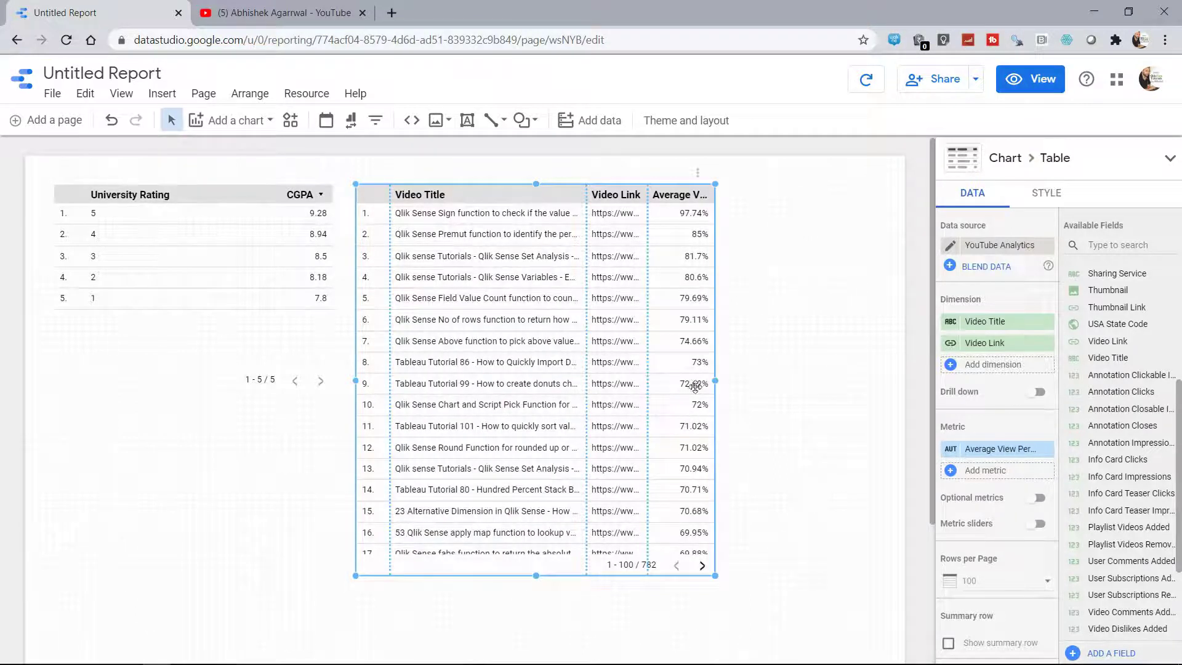
left_click_drag(715, 380, 899, 366)
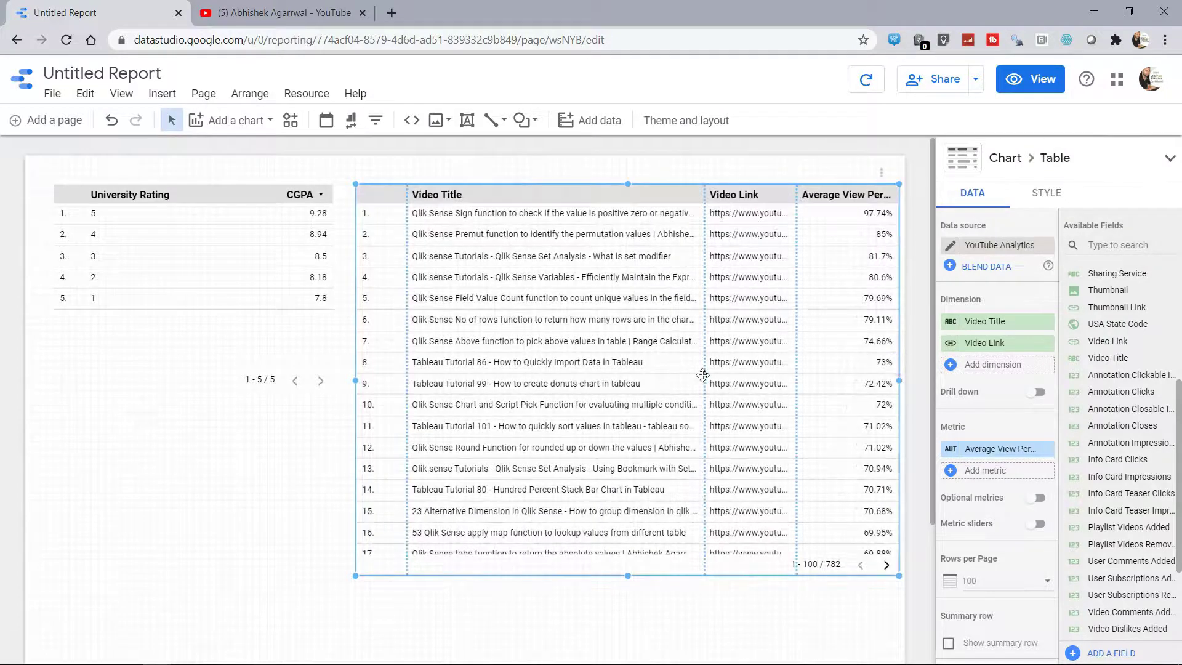
left_click_drag(705, 375, 572, 397)
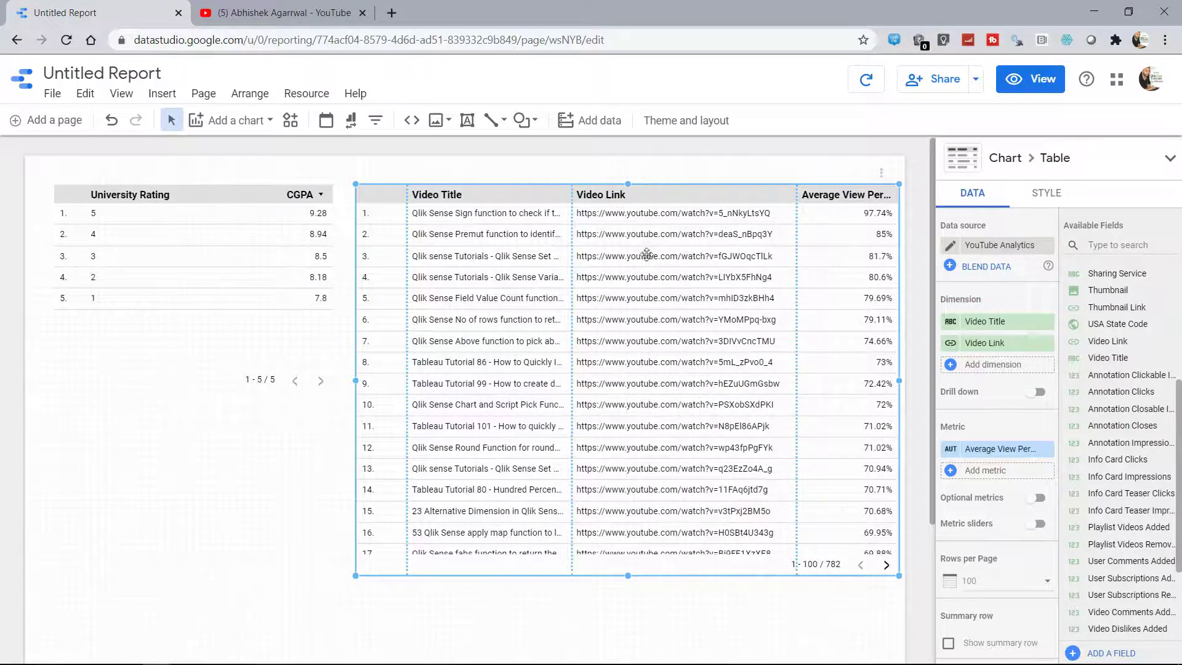
Step: Preview the report in view mode, examine the video table's rows and export options, and return to editing
left_click(1030, 79)
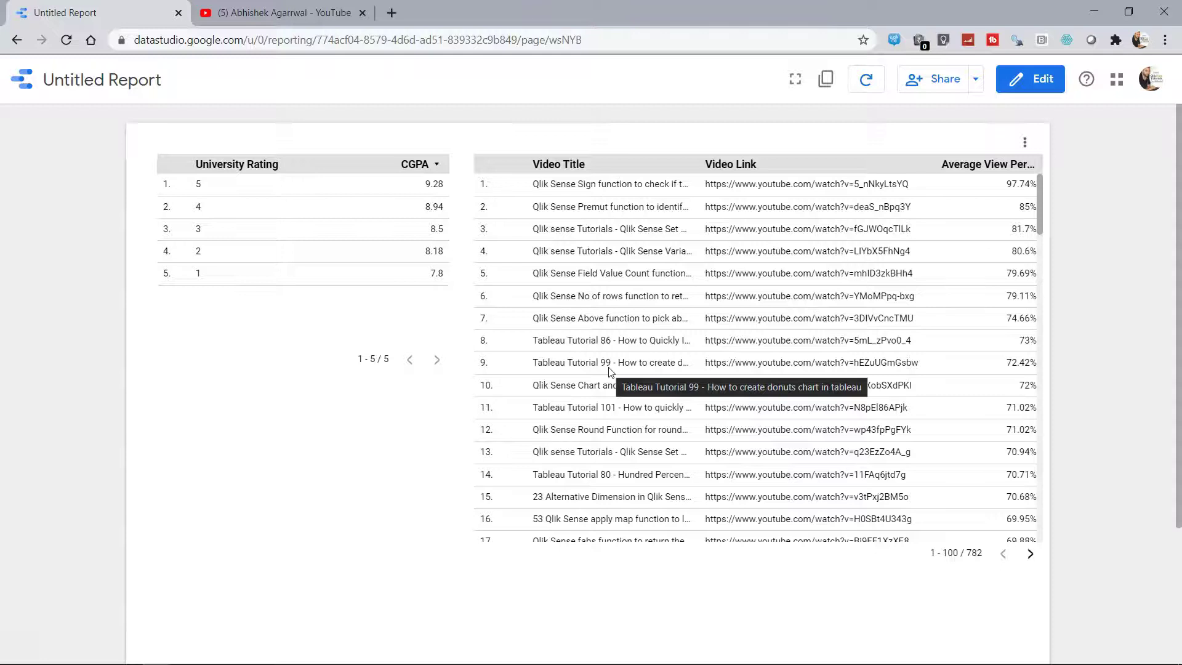
scroll(617, 428, "down", 13)
scroll(617, 428, "down", 15)
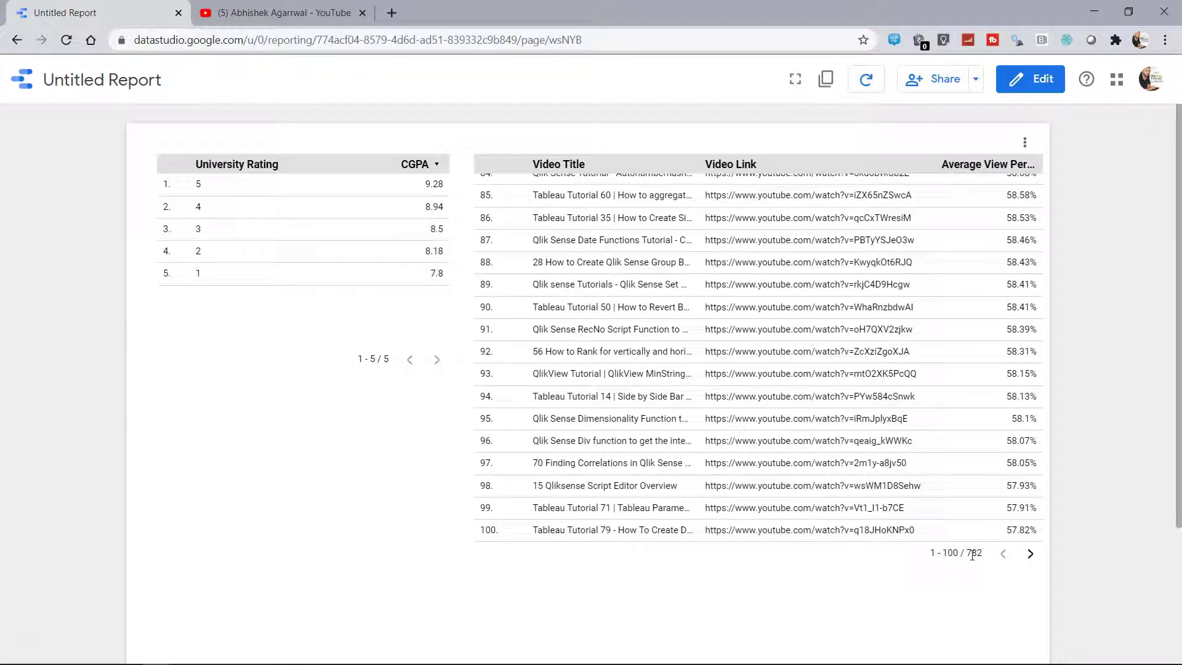
scroll(782, 466, "up", 7)
scroll(782, 467, "up", 11)
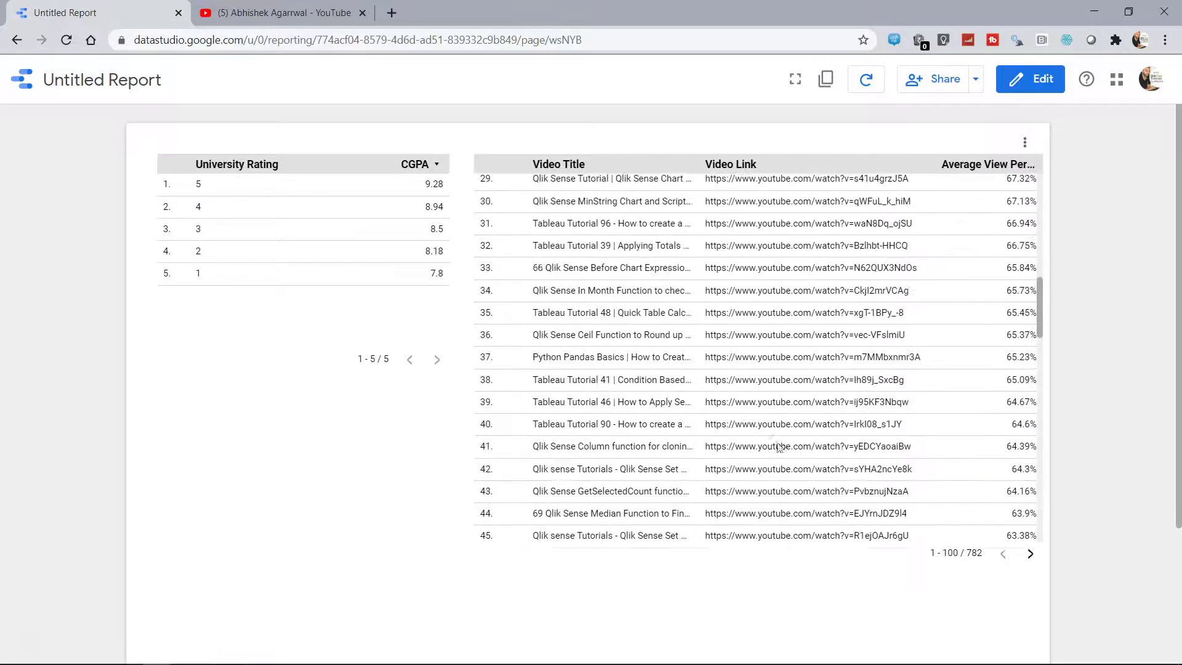
scroll(641, 335, "up", 9)
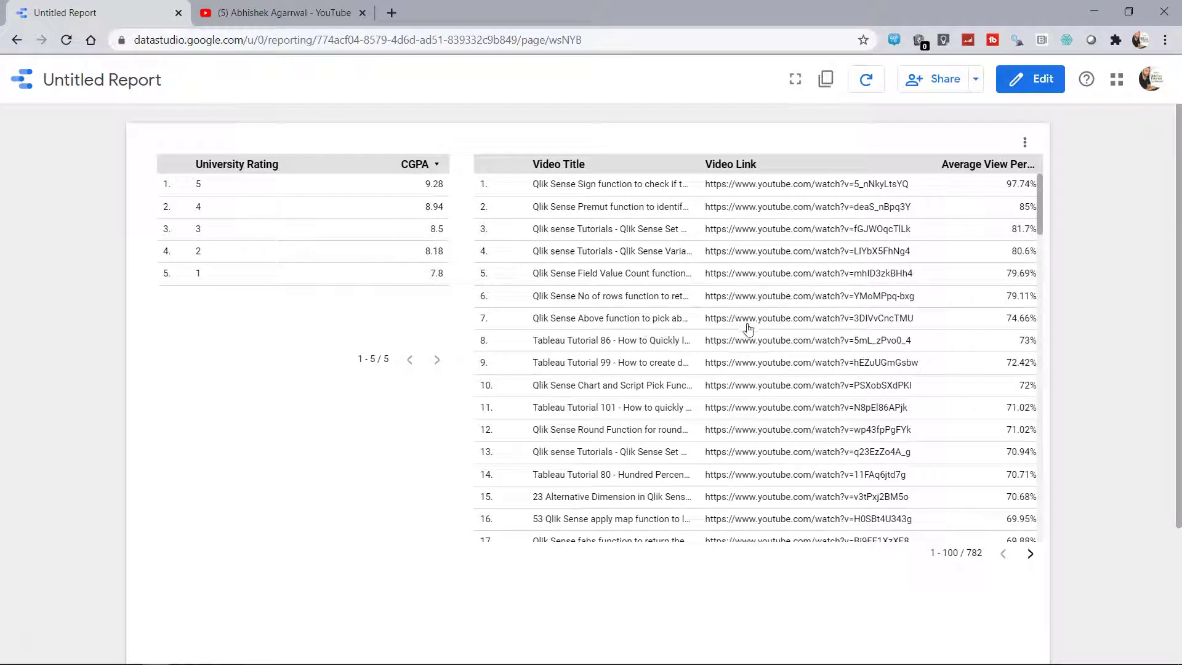
left_click(1024, 143)
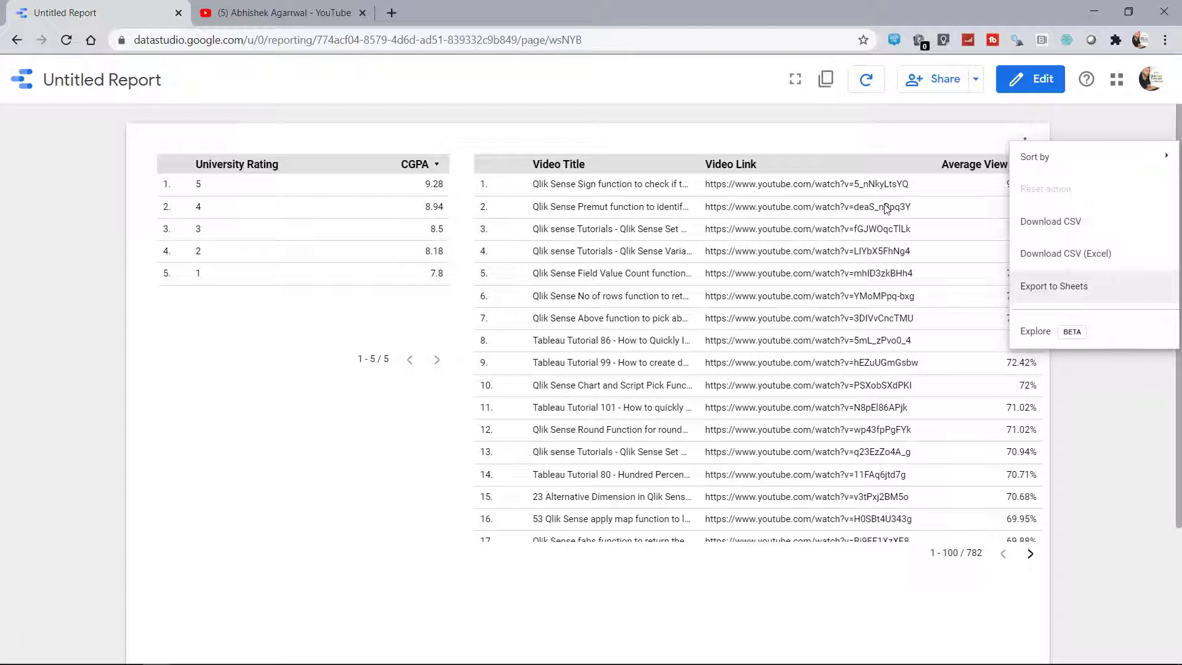
left_click(1028, 82)
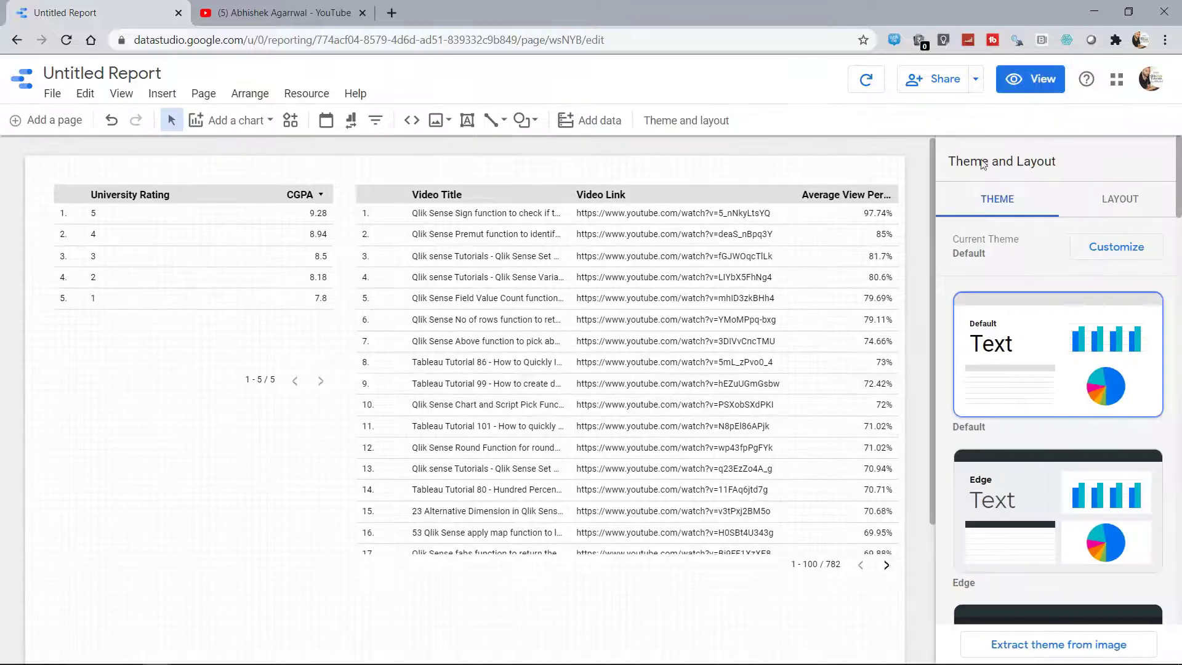
Step: Examine the fields available for the video table and the chart types that can be added to the report
left_click(683, 202)
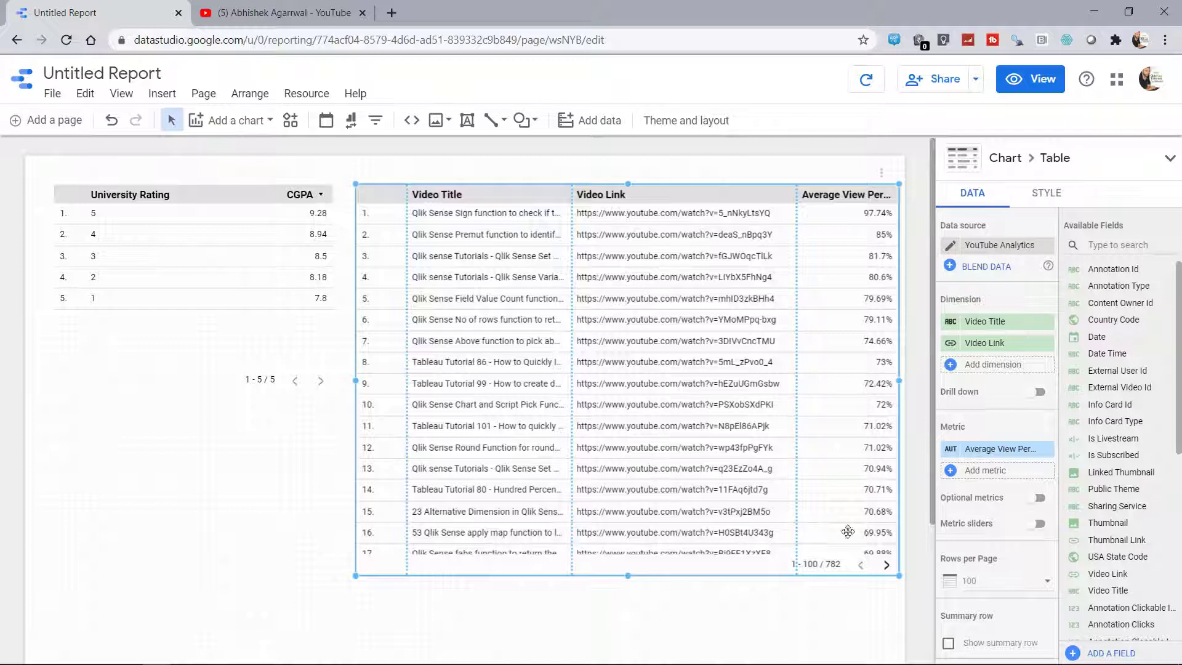
scroll(1106, 454, "down", 6)
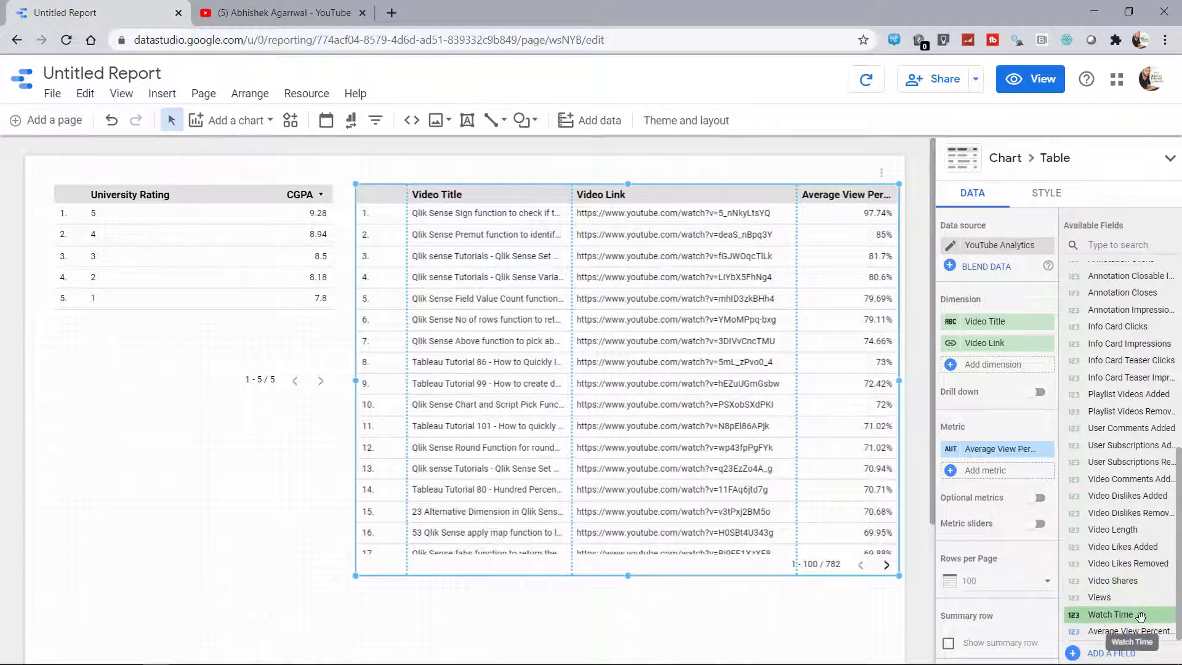
scroll(1140, 616, "up", 3)
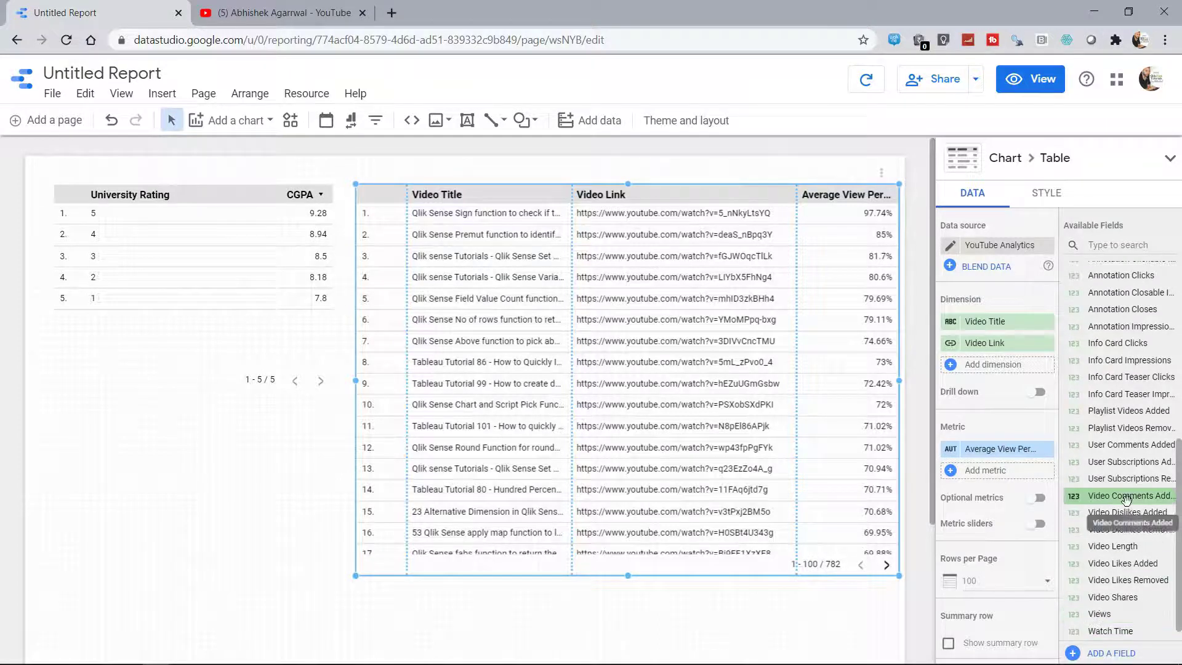
scroll(1127, 500, "up", 7)
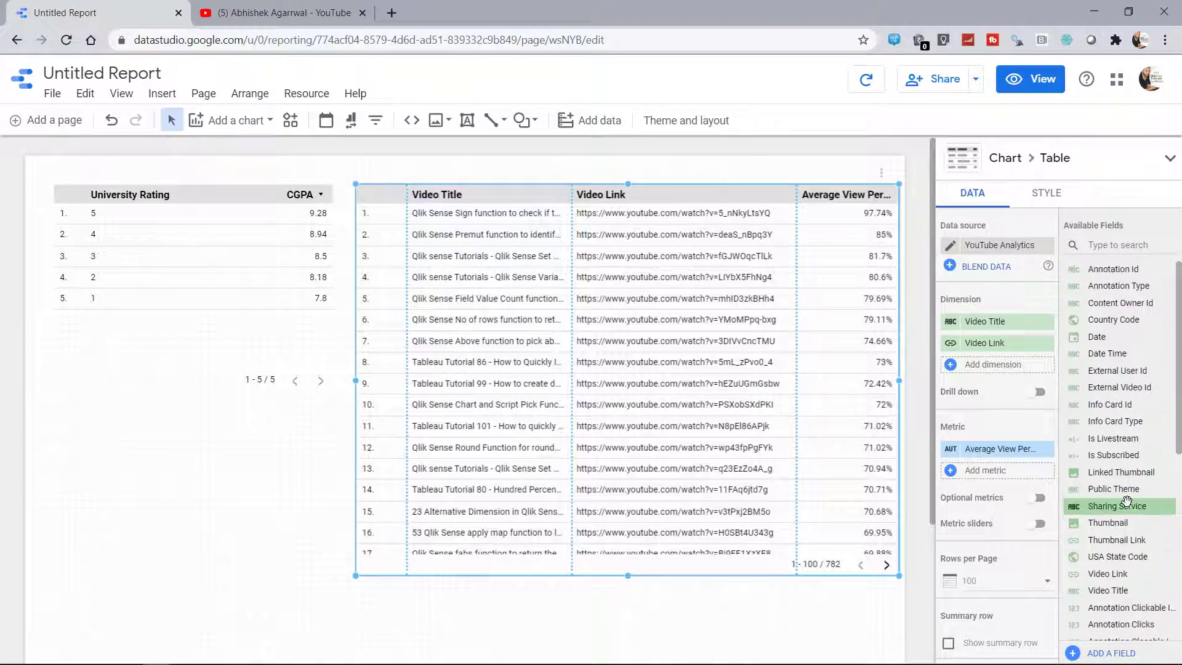
scroll(1127, 500, "down", 10)
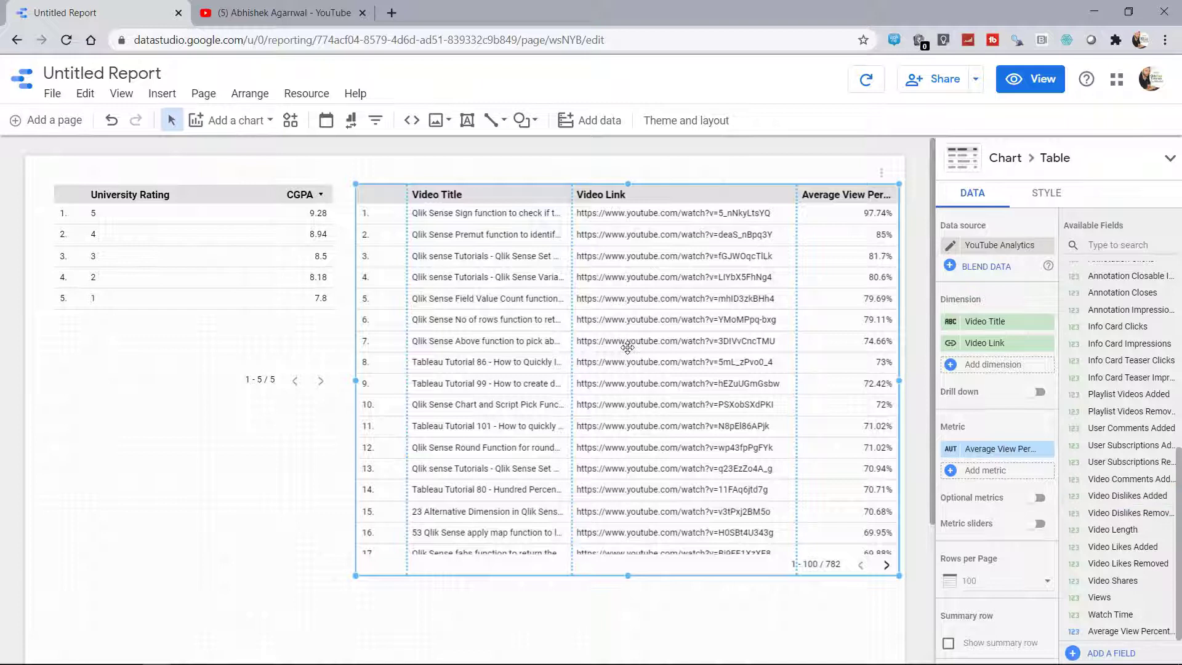
left_click(228, 121)
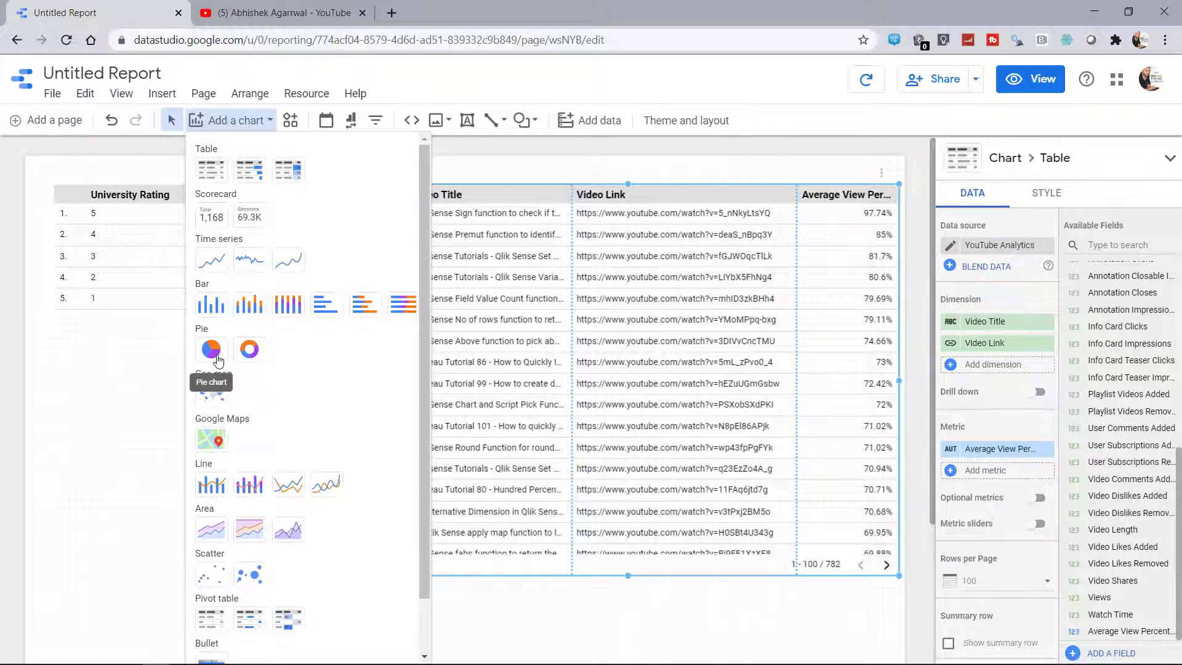
left_click(601, 166)
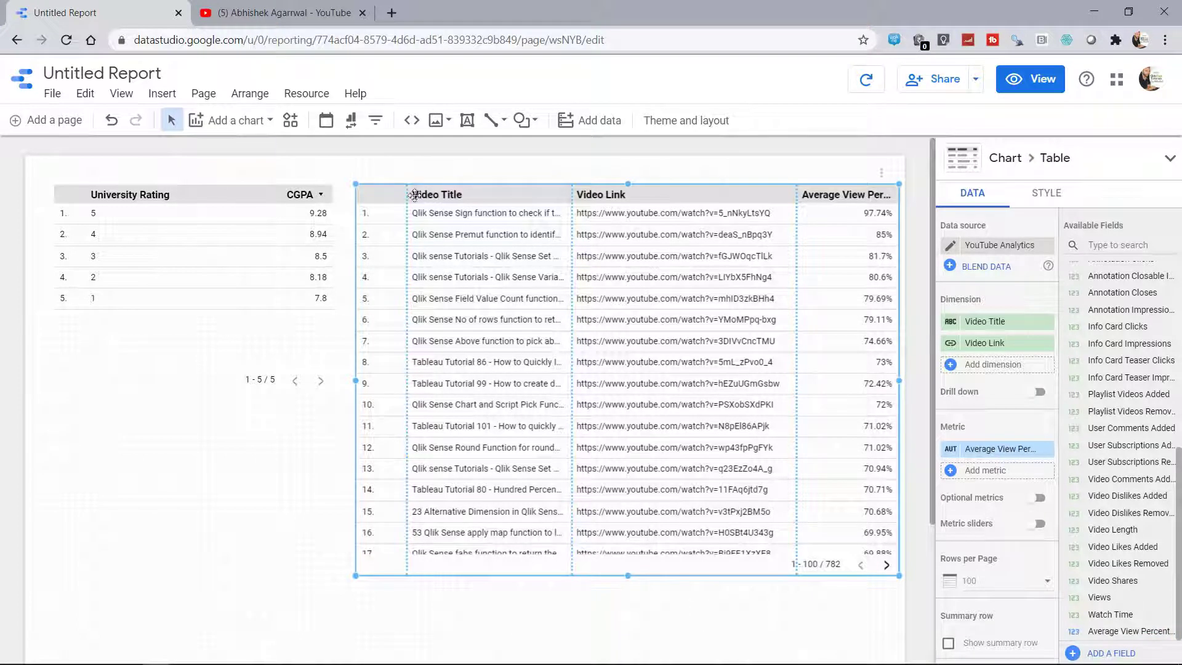
left_click(246, 120)
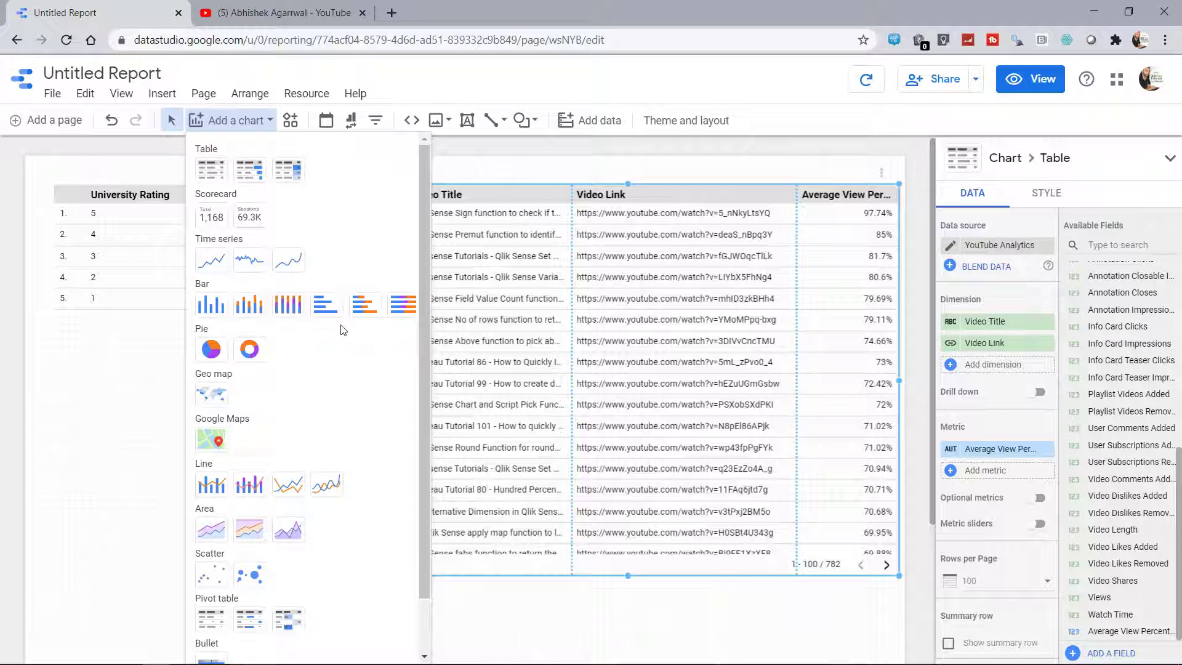
left_click(616, 618)
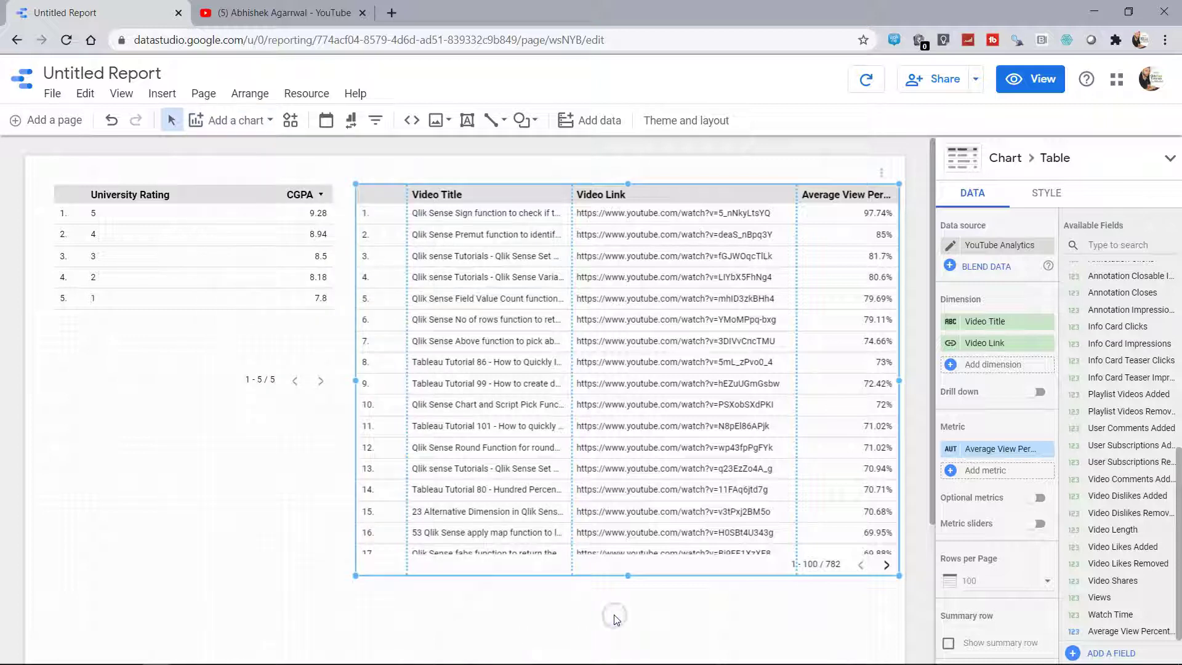